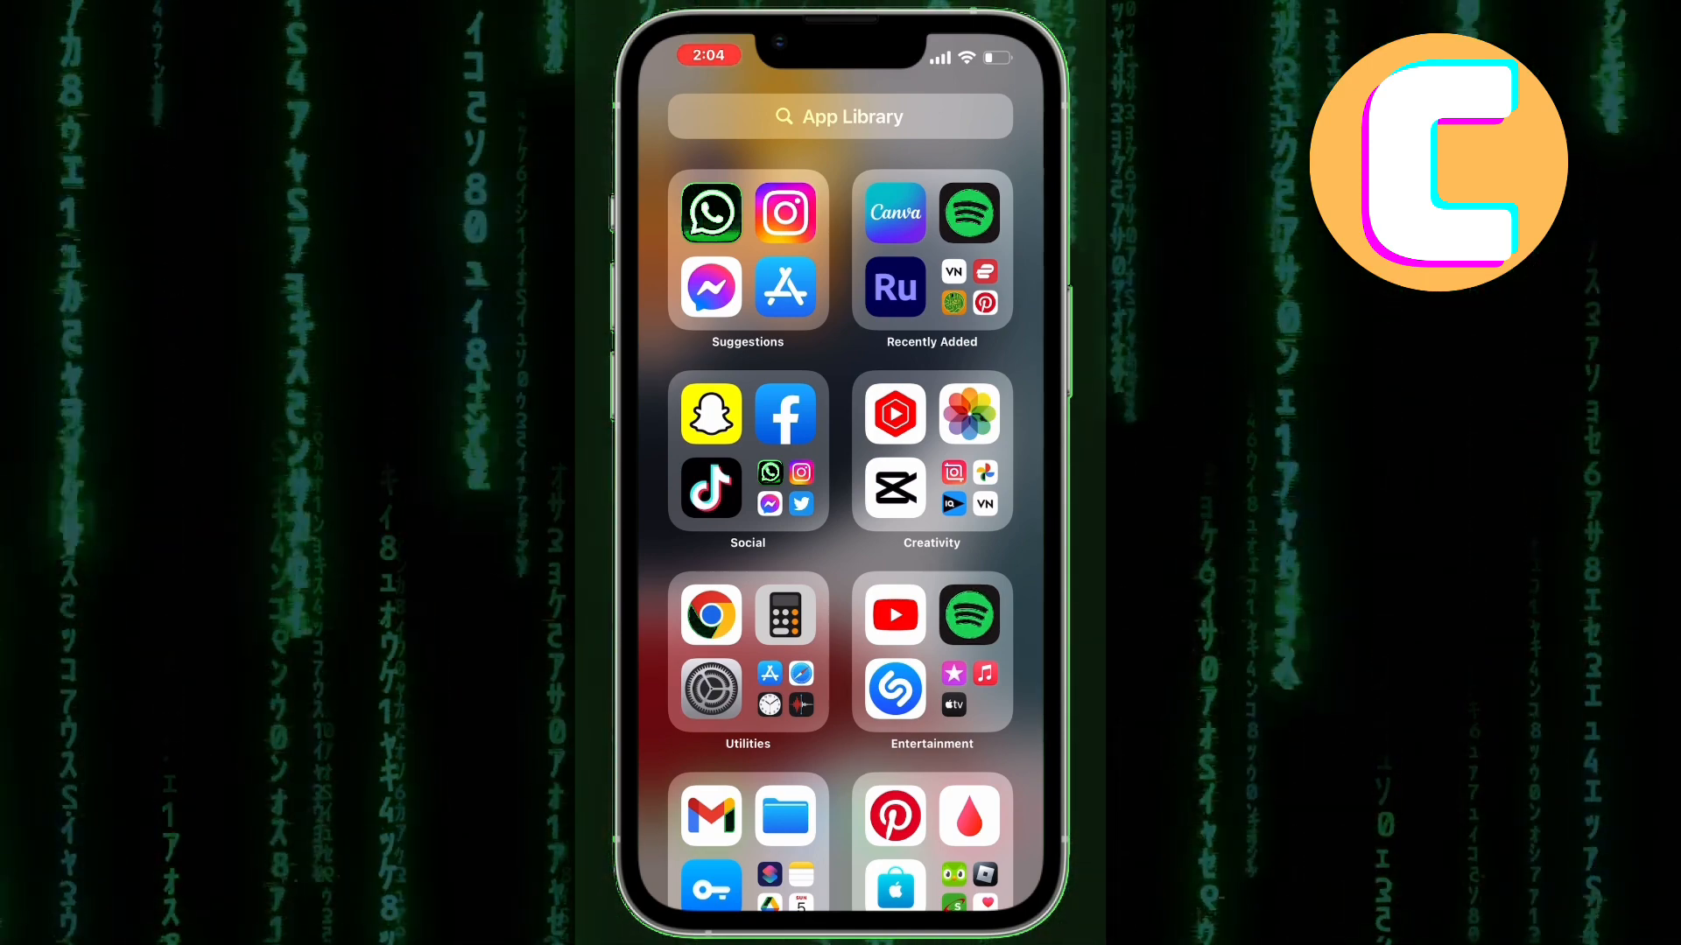
Expand the Entertainment folder in the App Library.
left_click(969, 690)
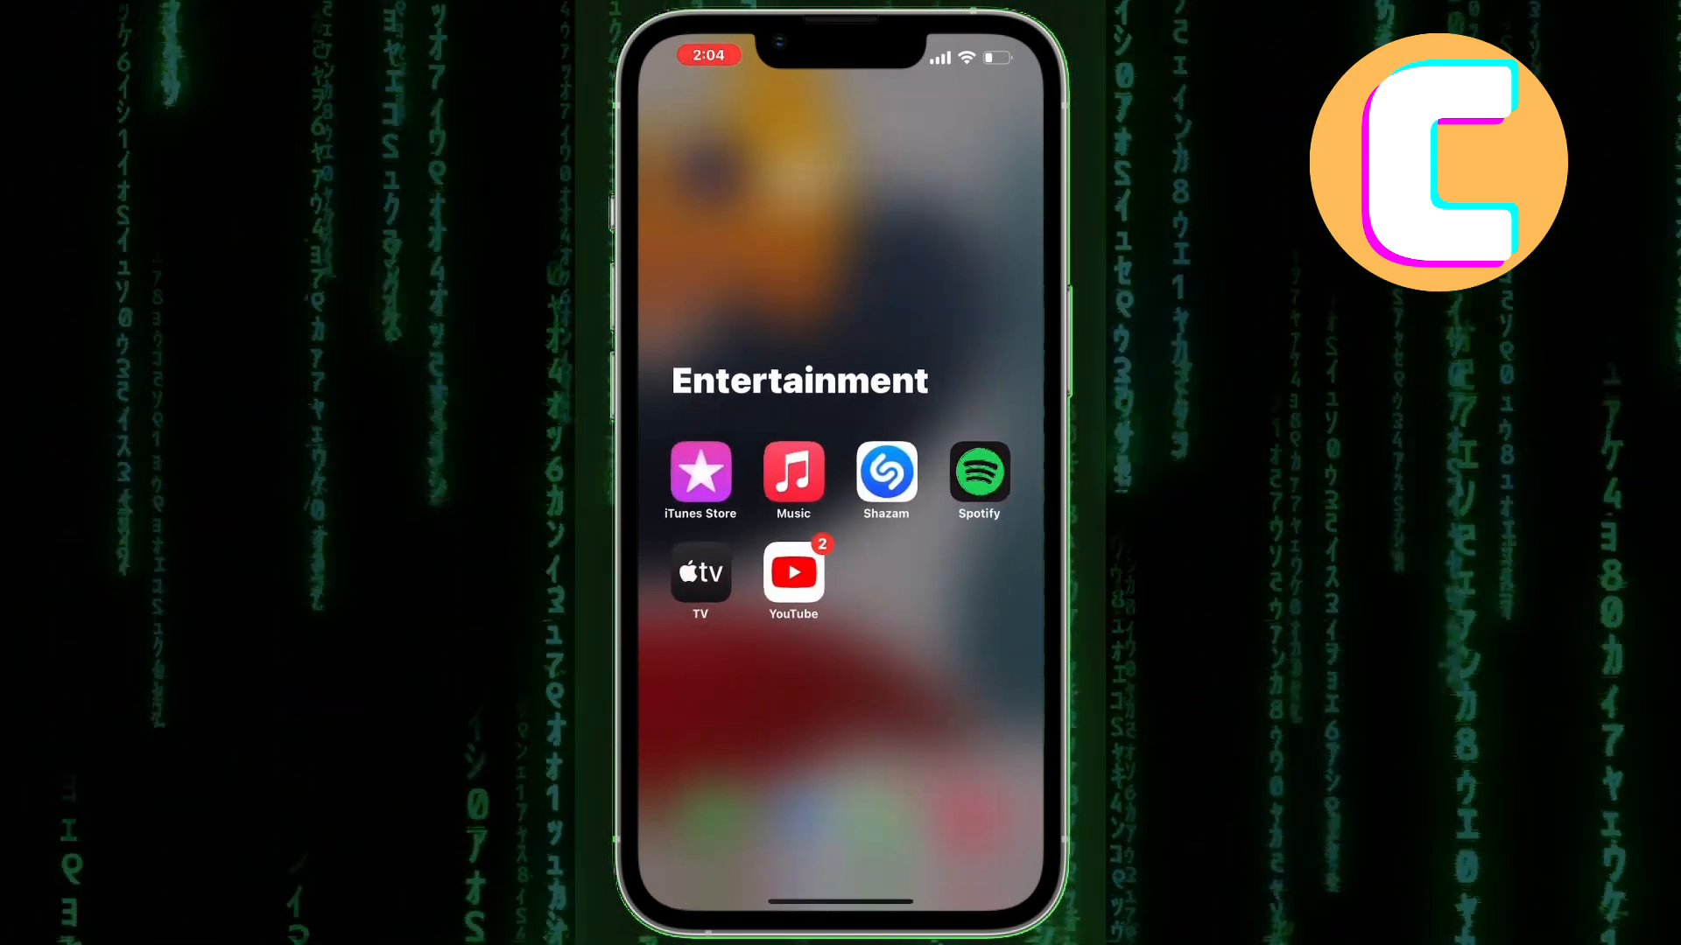
Launch Spotify, go to Your Library and bring up the Create menu with Playlist and Blend.
left_click(978, 473)
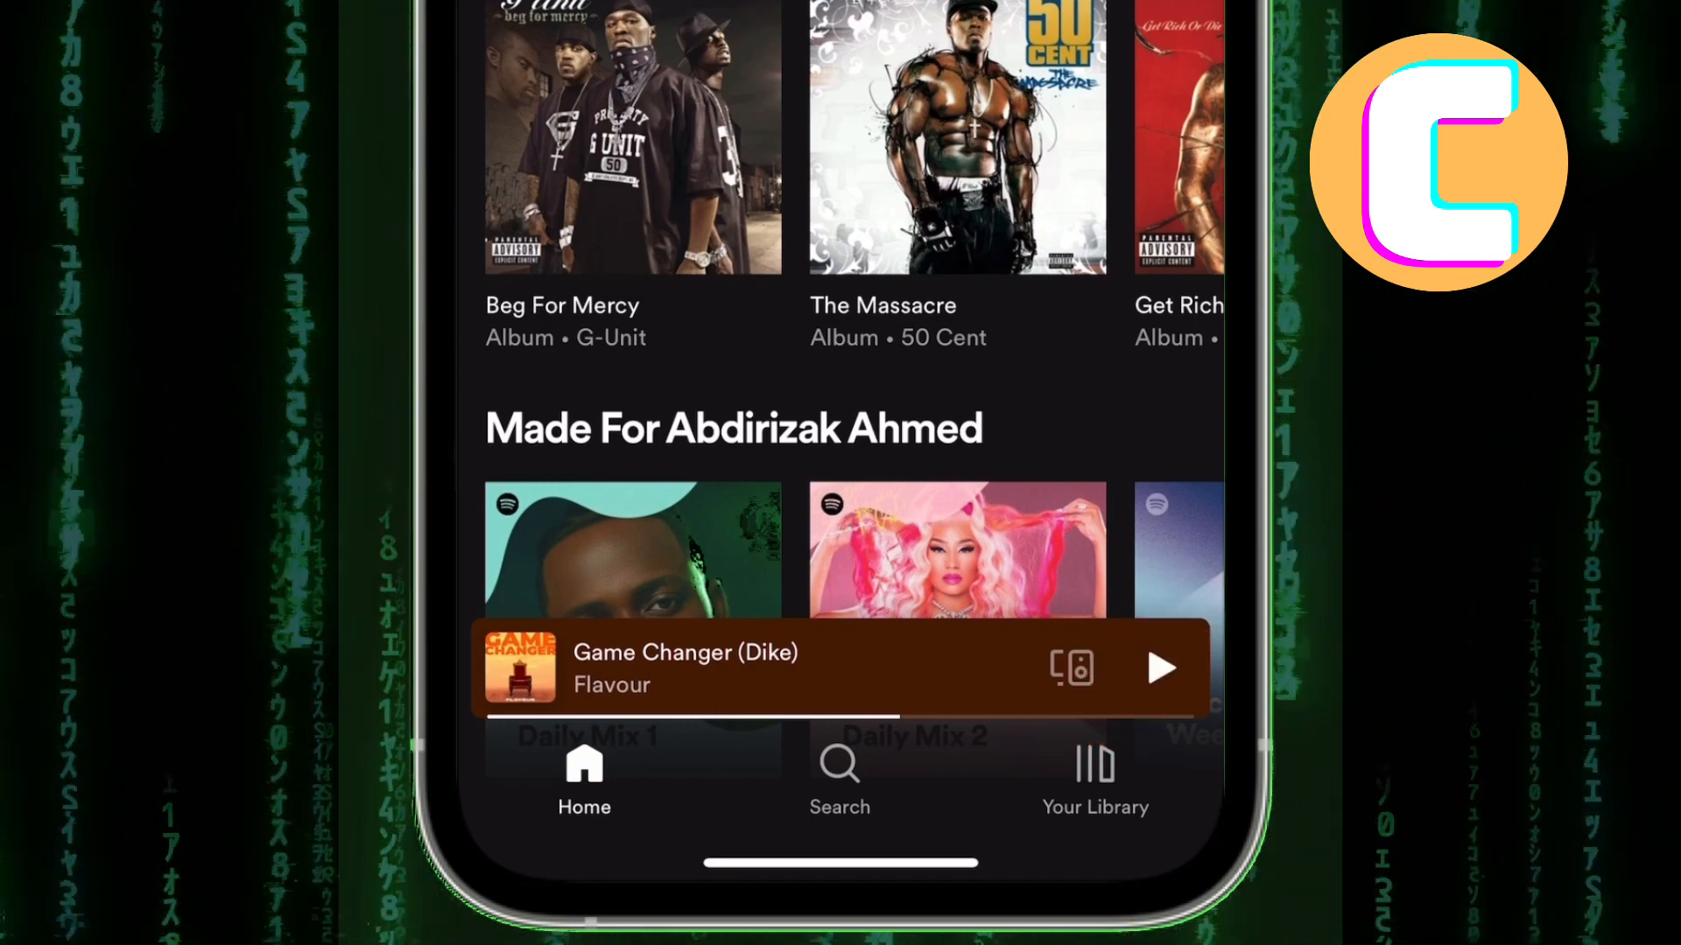
left_click(1095, 781)
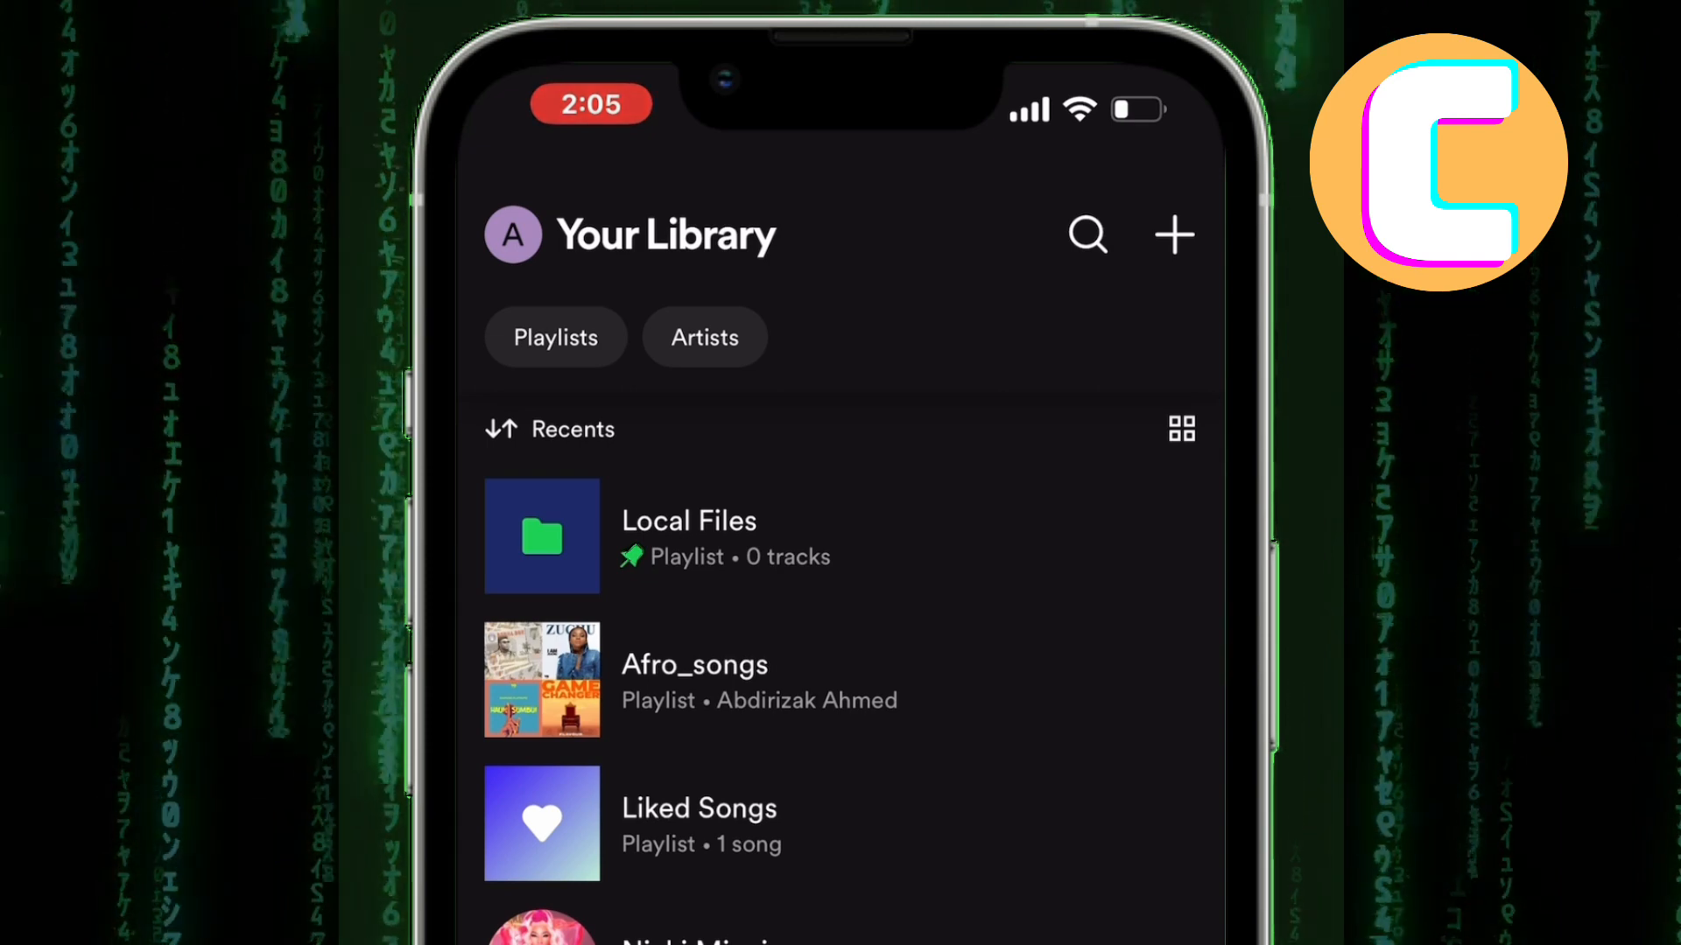
left_click(1178, 235)
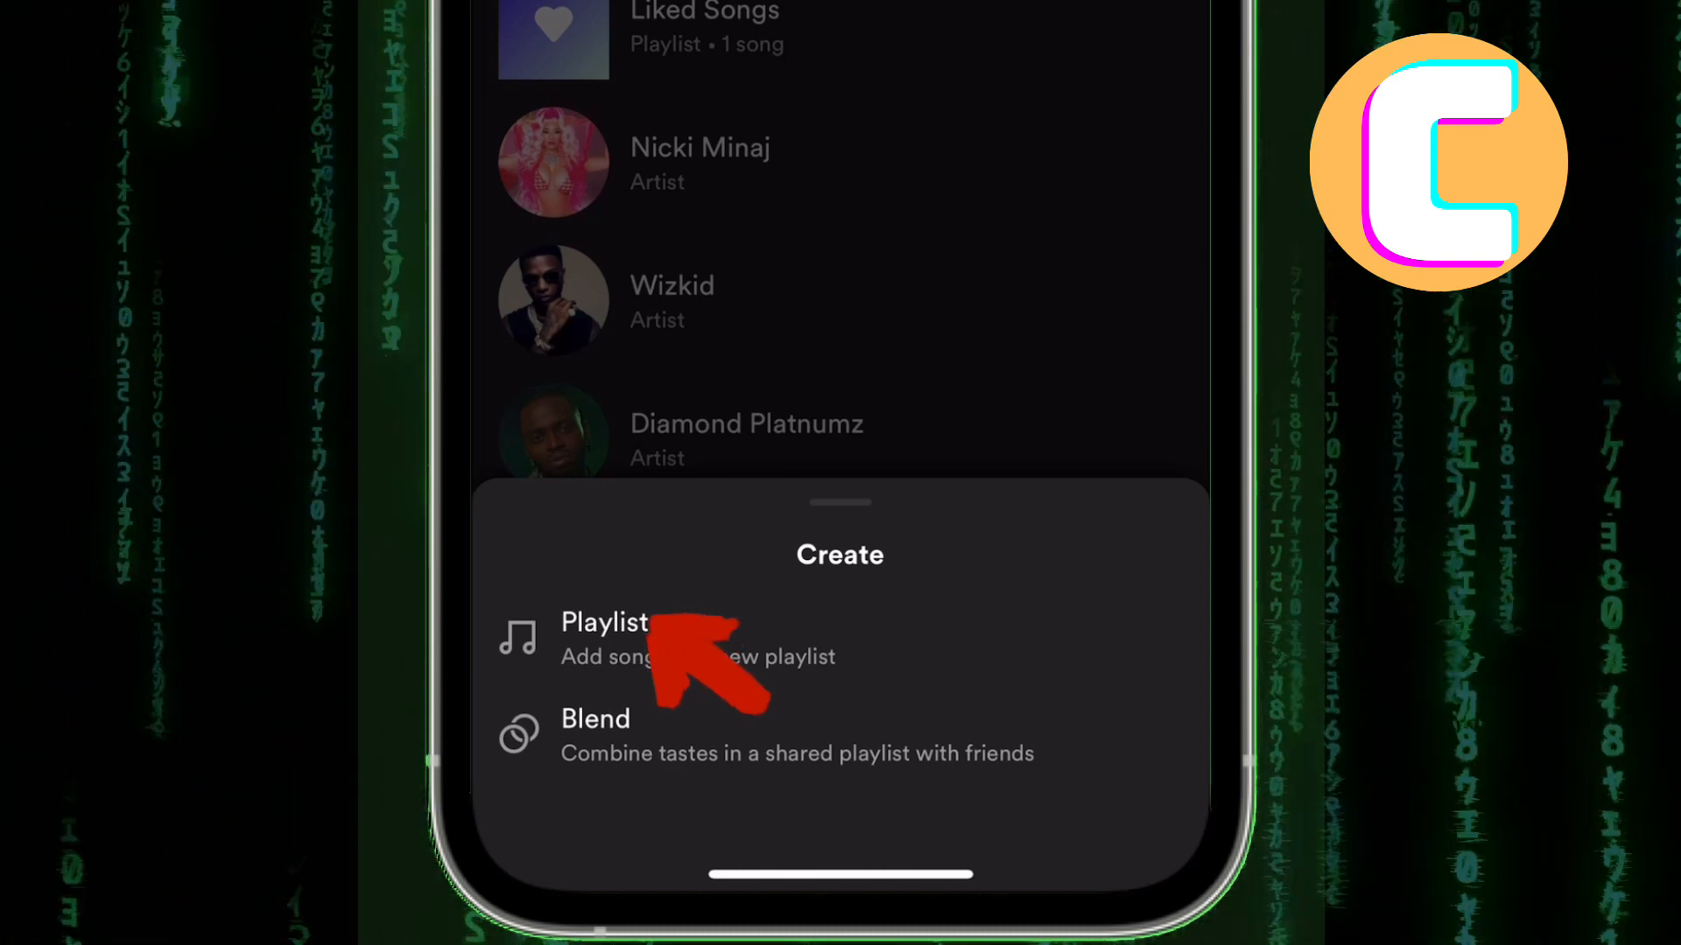
Create a new empty playlist named Test1.
left_click(604, 639)
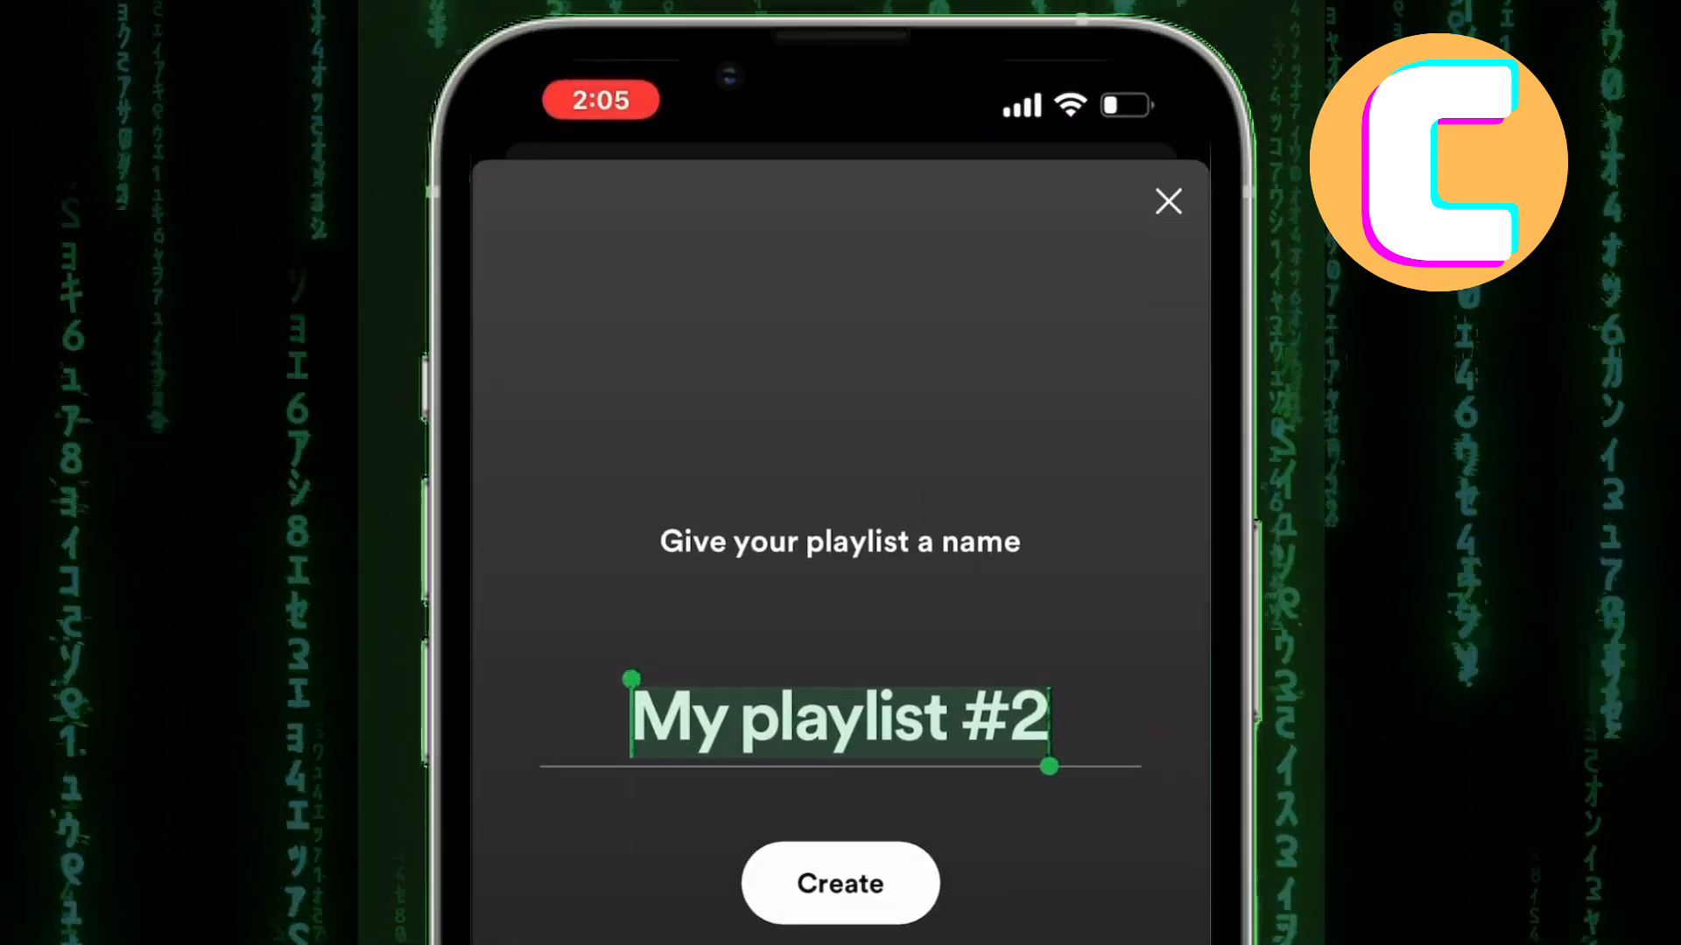
type("Test")
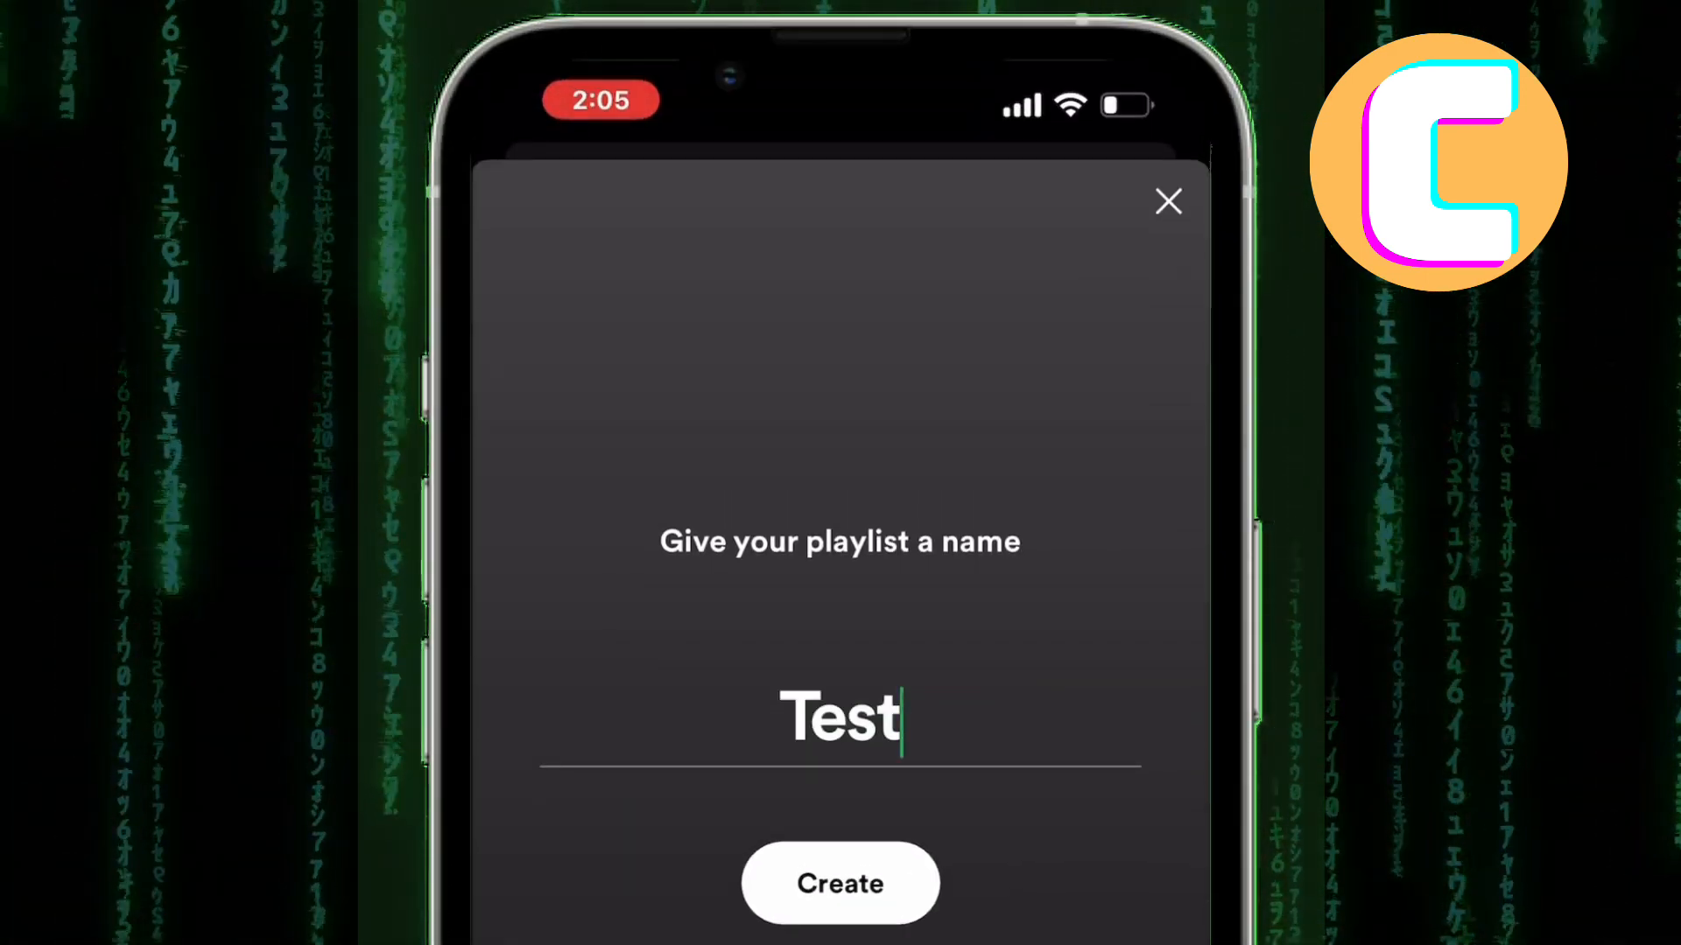
type("1")
left_click(840, 884)
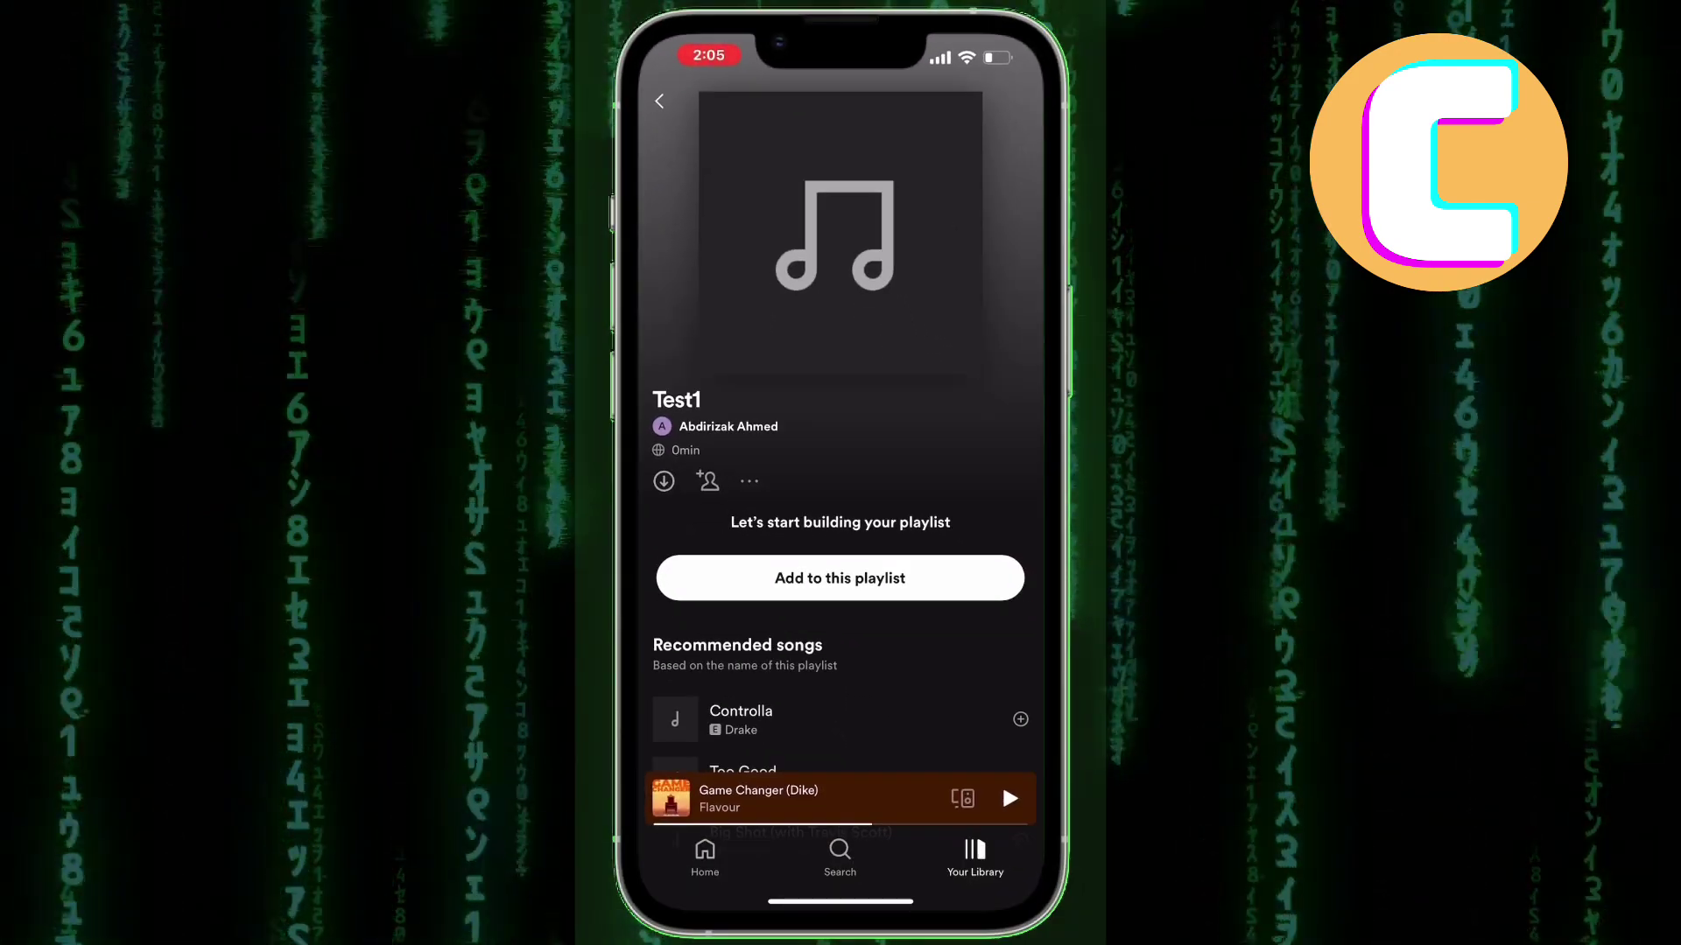
Add four suggested songs to Test1 and return to the playlist page.
left_click(855, 574)
left_click(1002, 266)
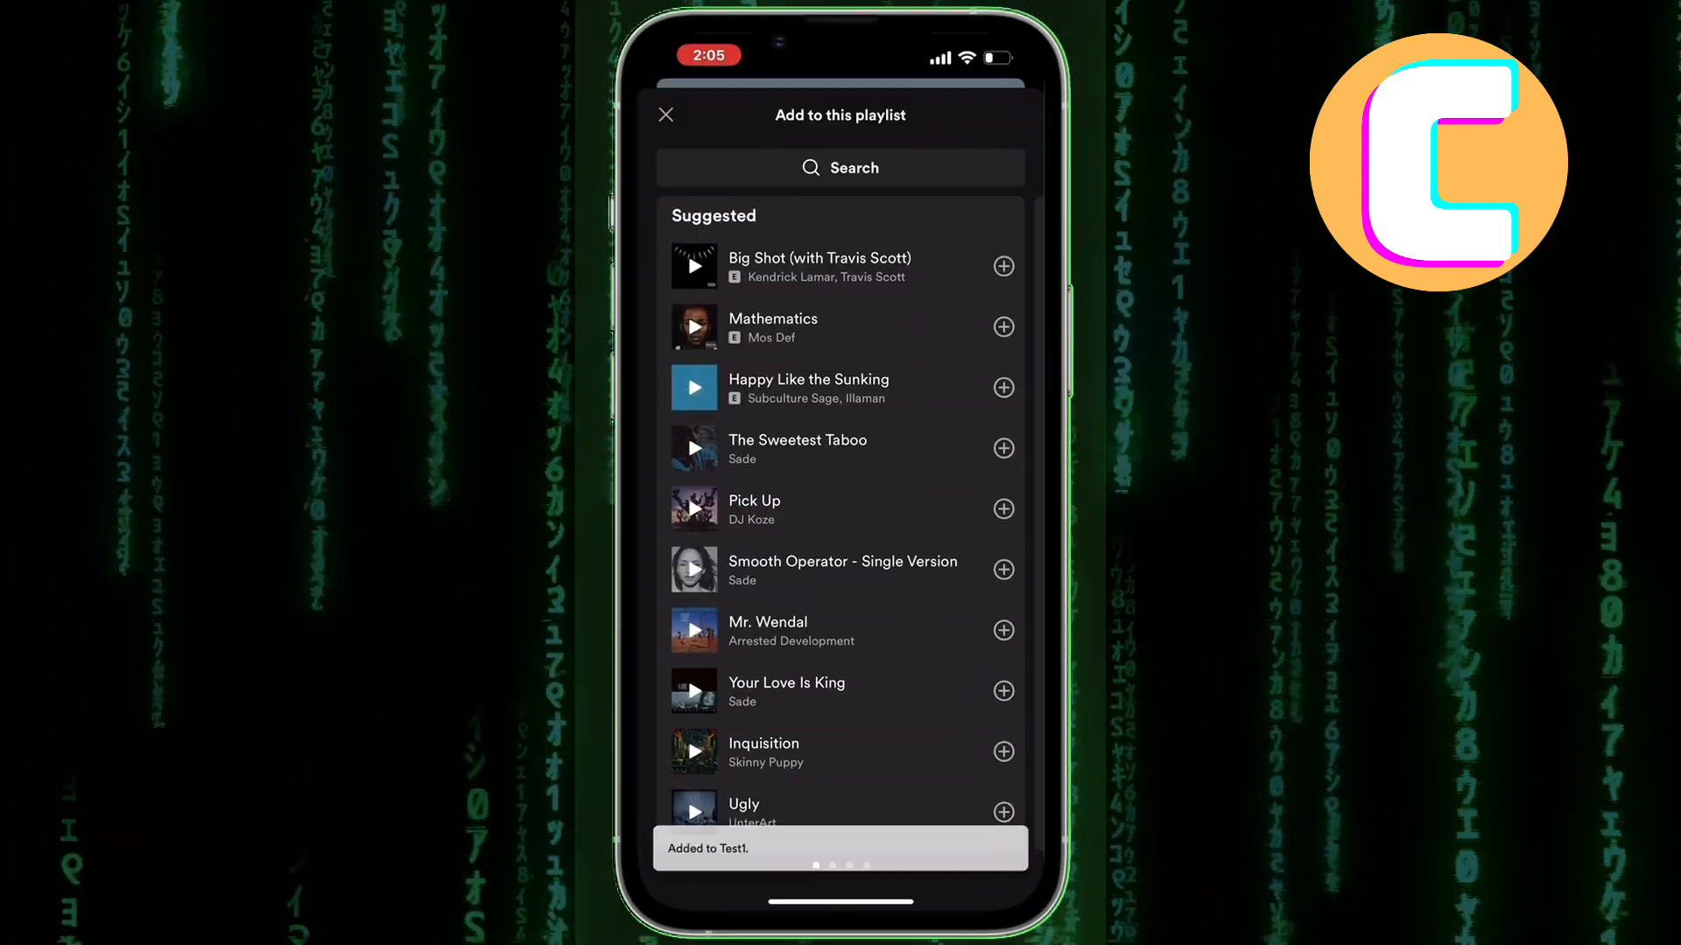
scroll(686, 493, "up", 5)
scroll(686, 591, "up", 5)
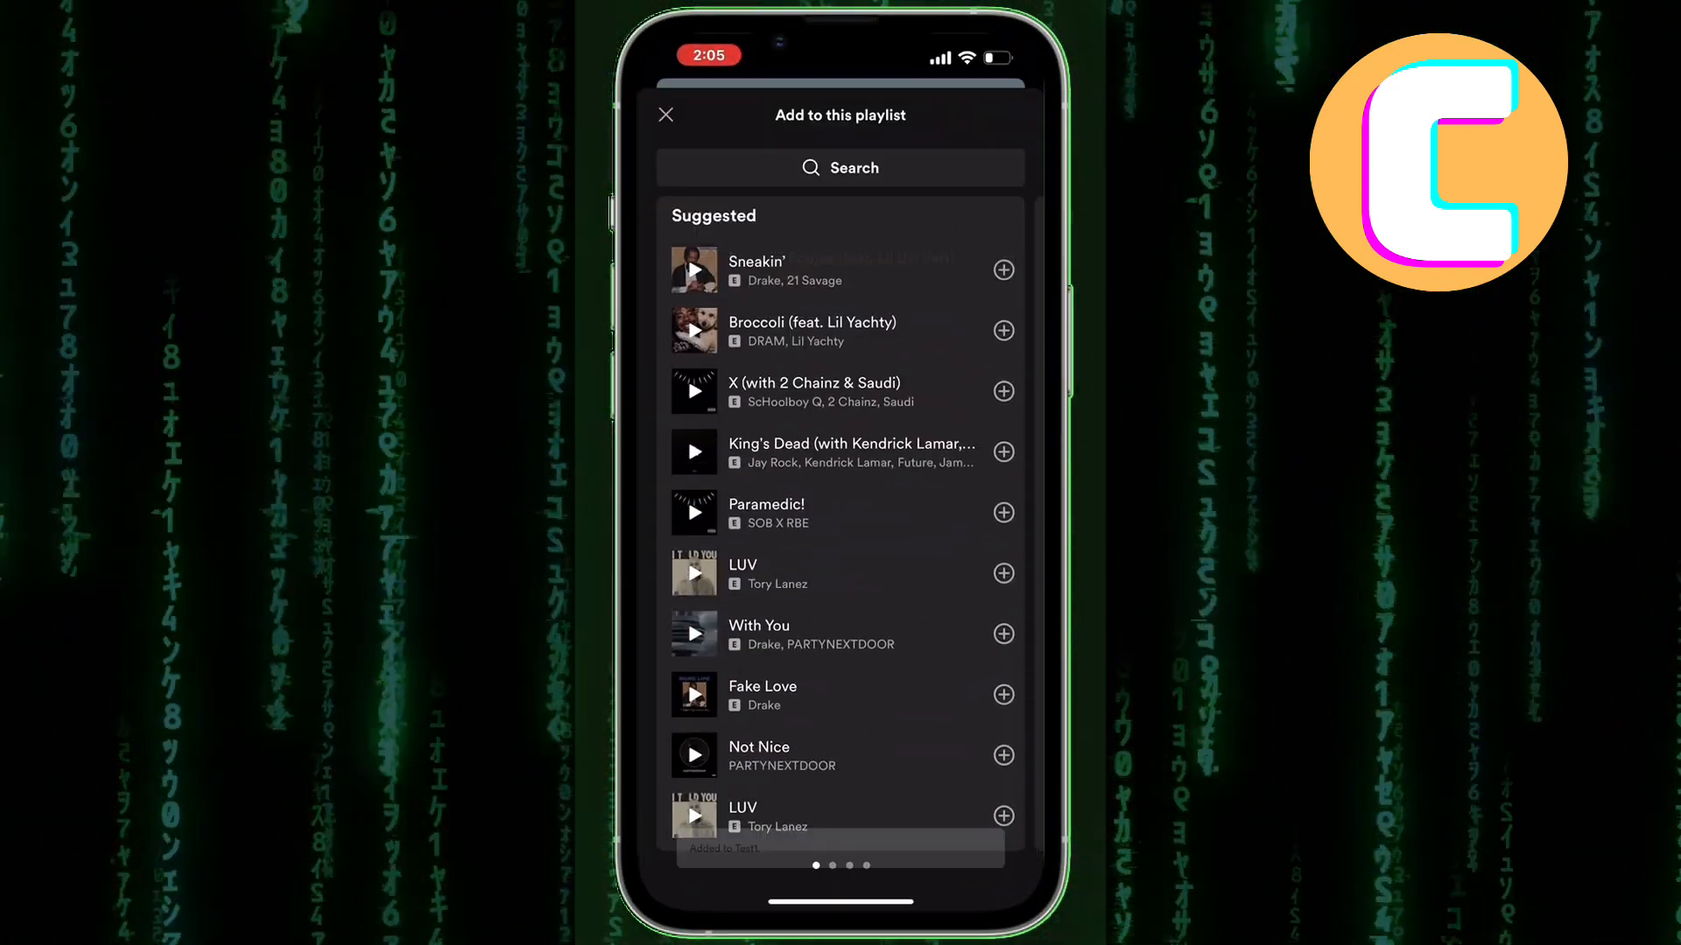
left_click(1002, 270)
left_click(1002, 269)
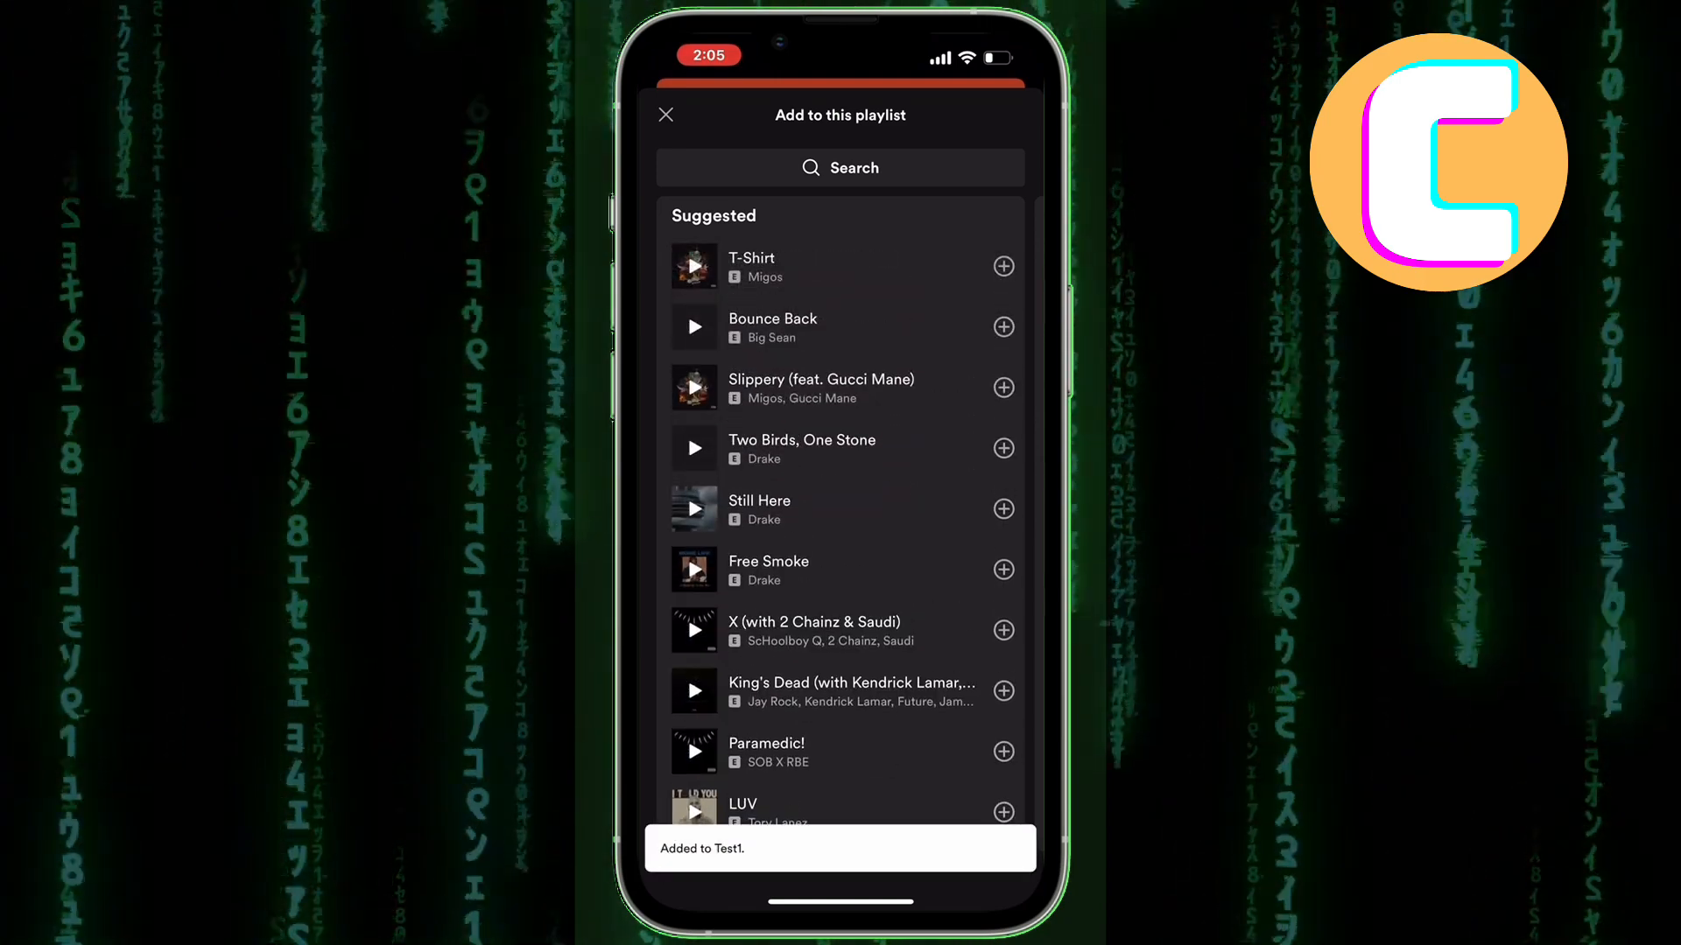
left_click(1002, 325)
scroll(841, 525, "up", 5)
left_click(665, 115)
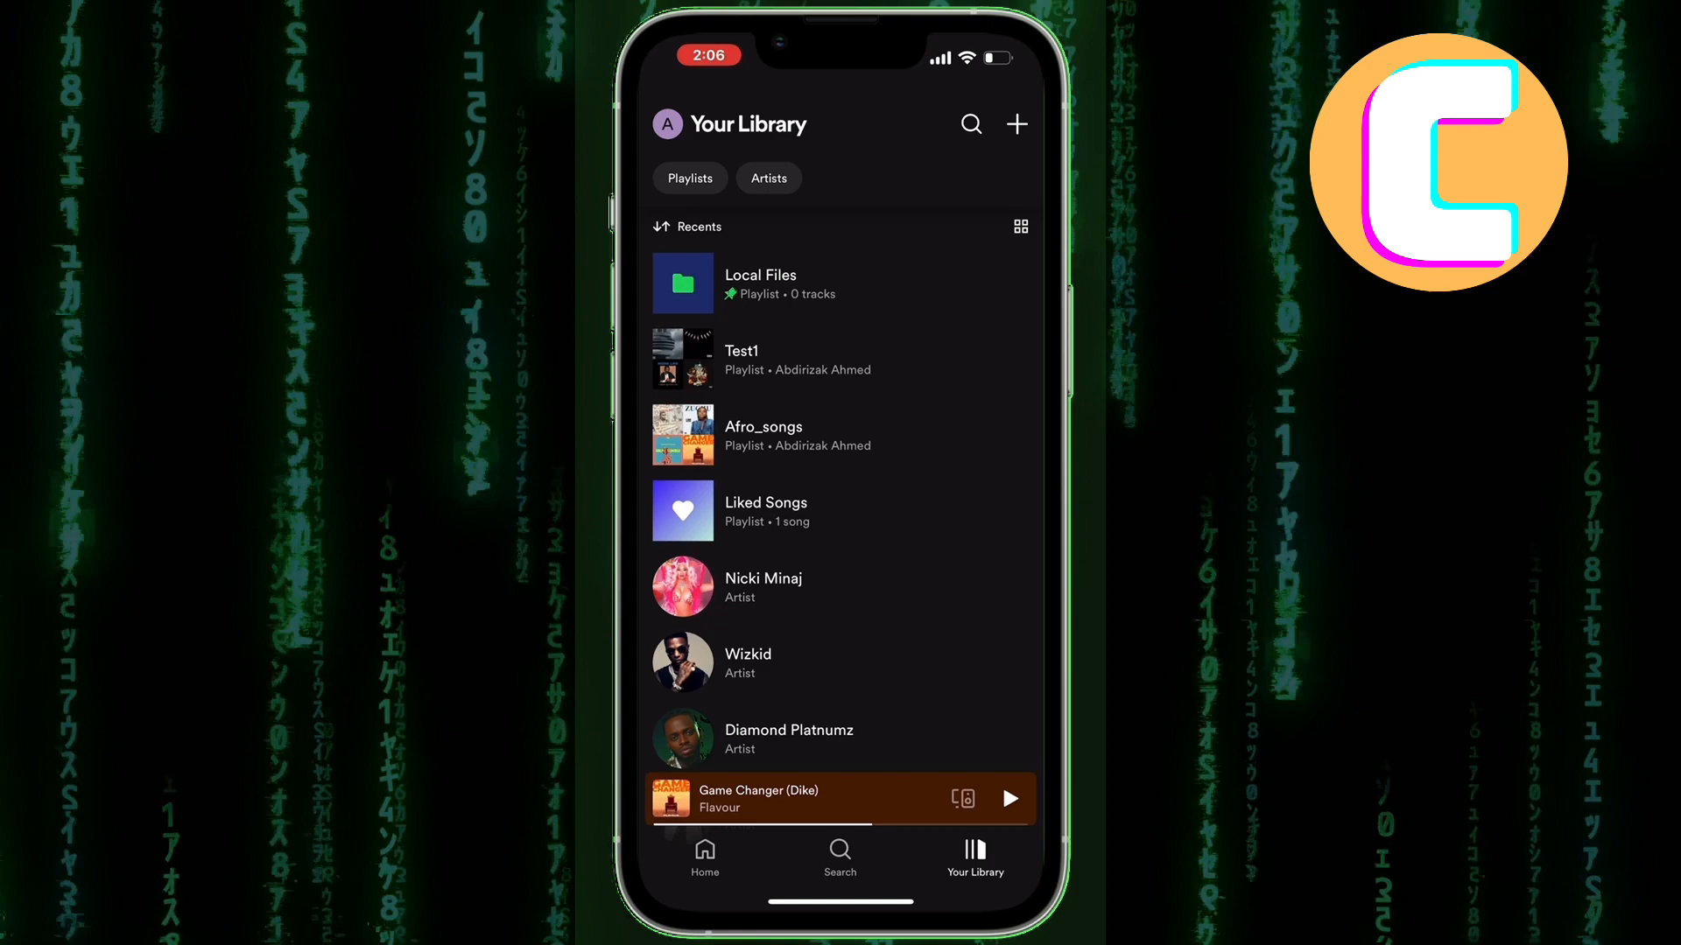
Filter the library to Playlists, reopen Test1 and view then dismiss the Now Playing screen for Controlla.
left_click(689, 178)
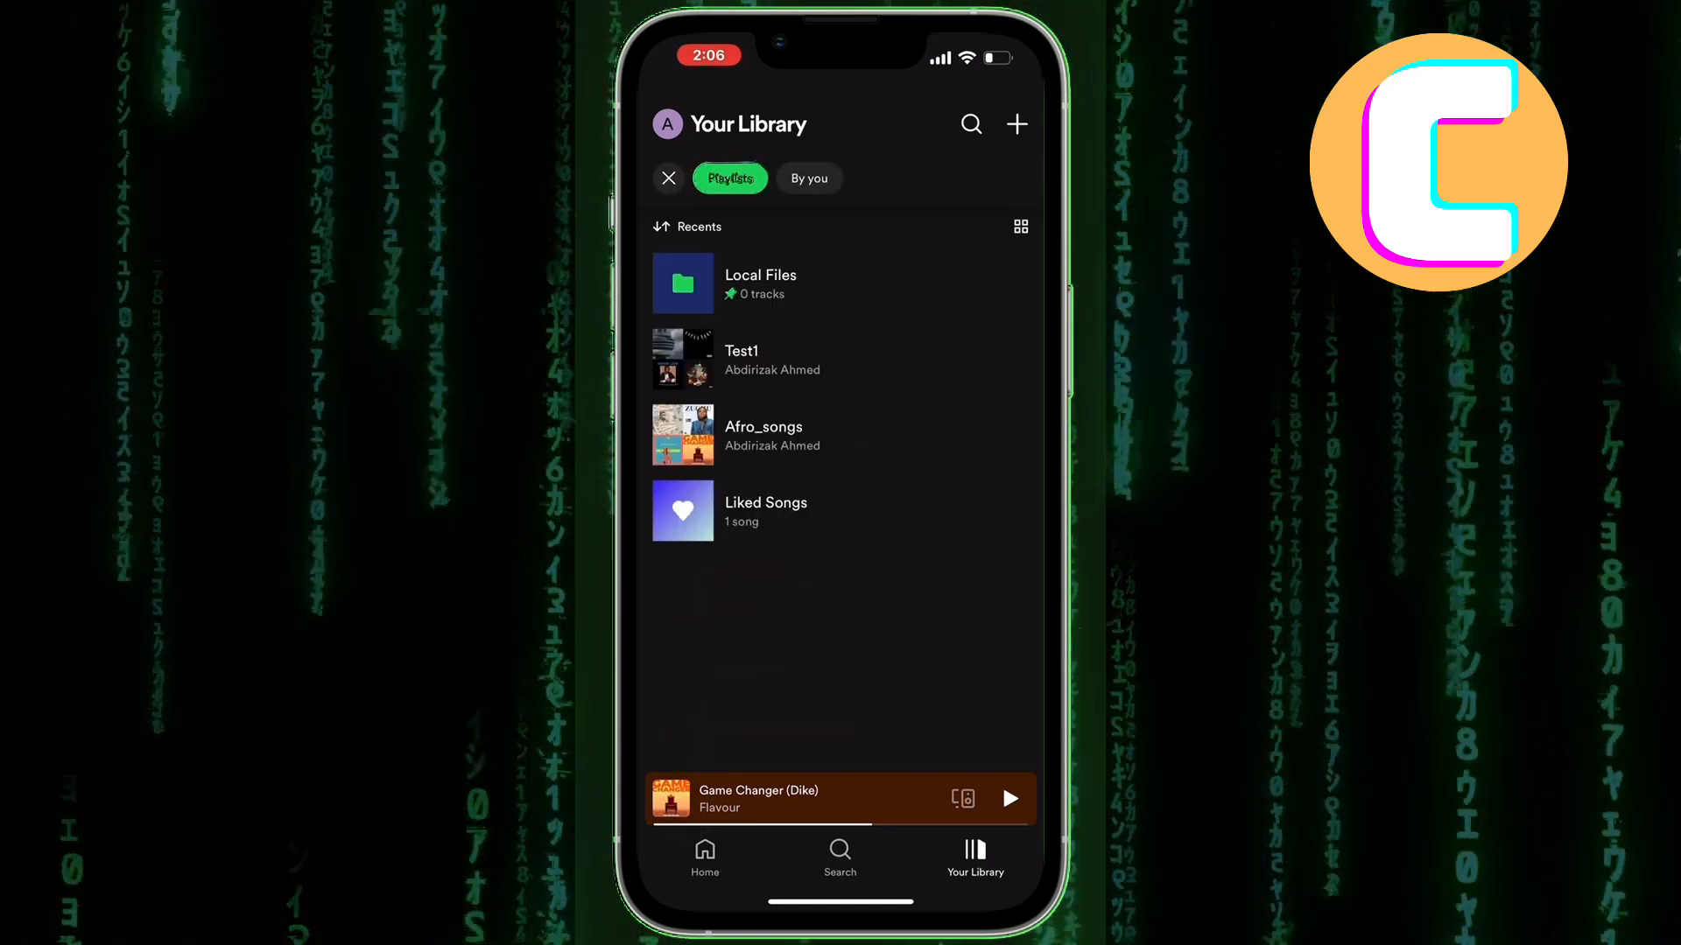
left_click(788, 358)
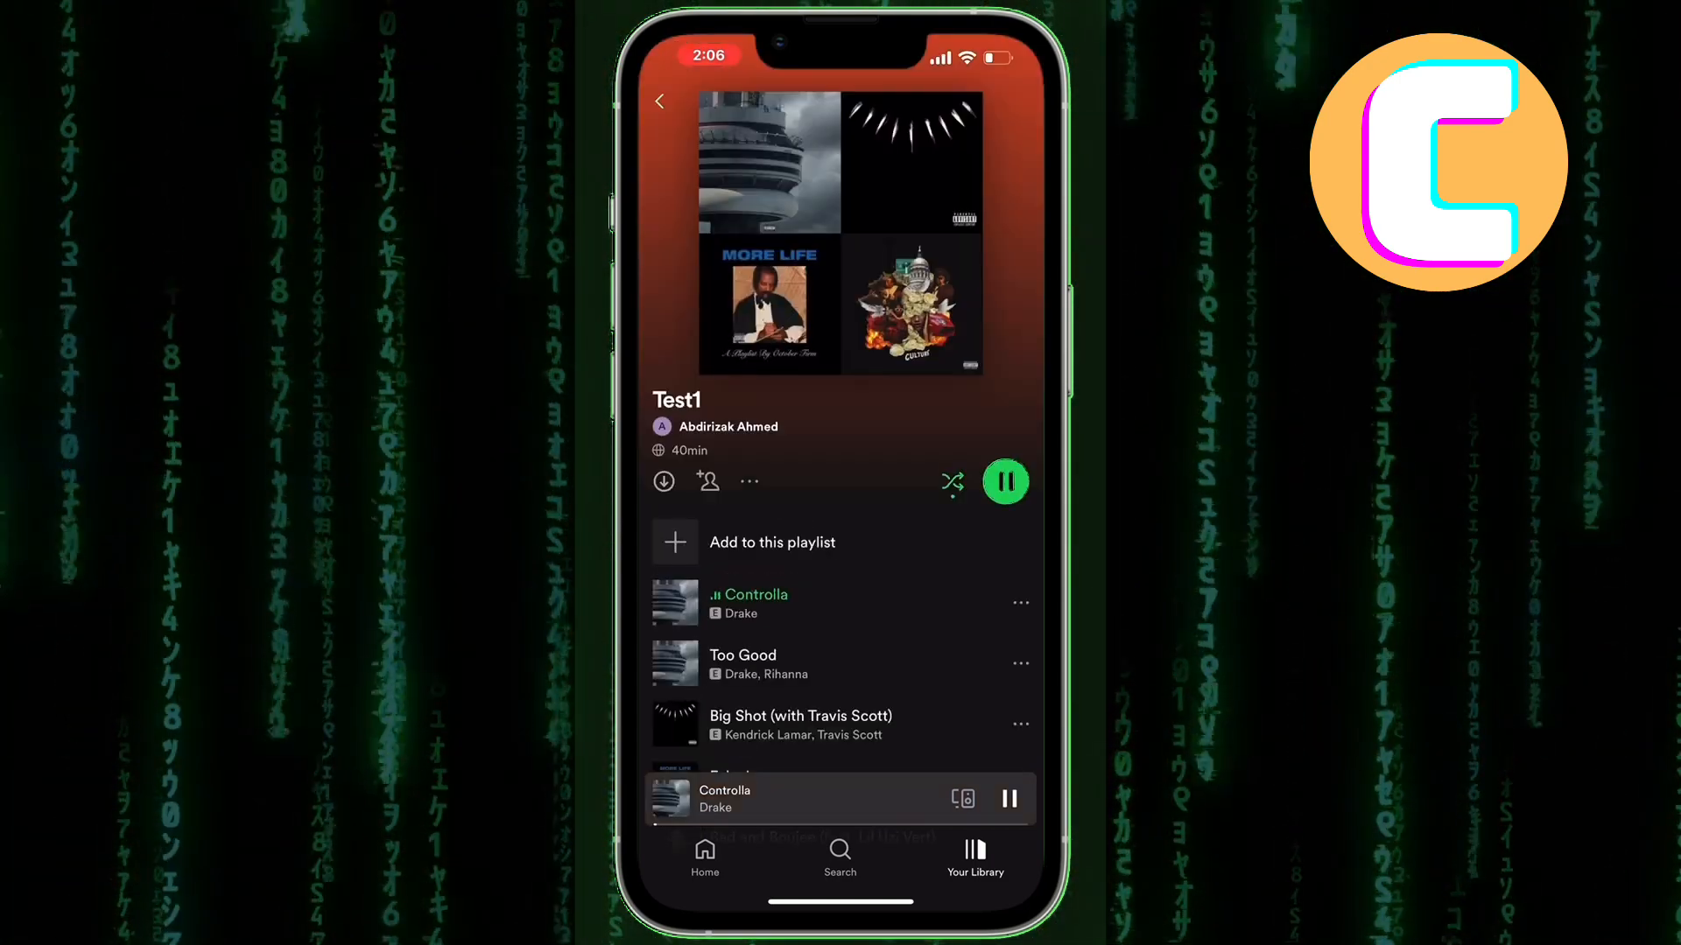
left_click(815, 798)
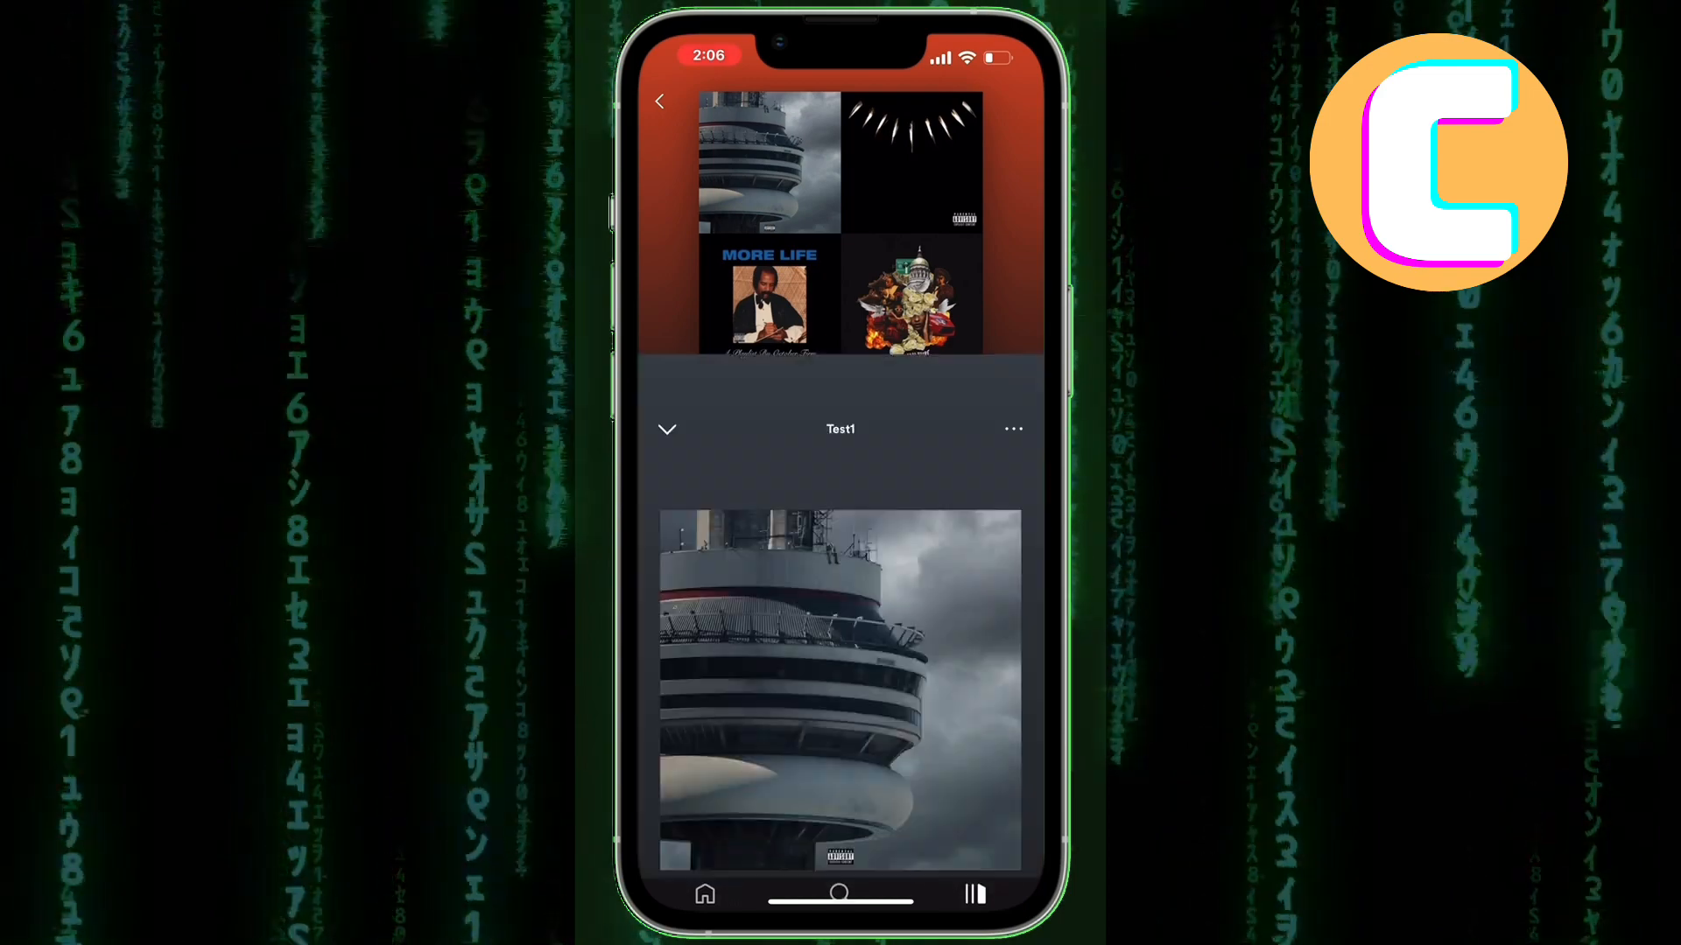
left_click(661, 113)
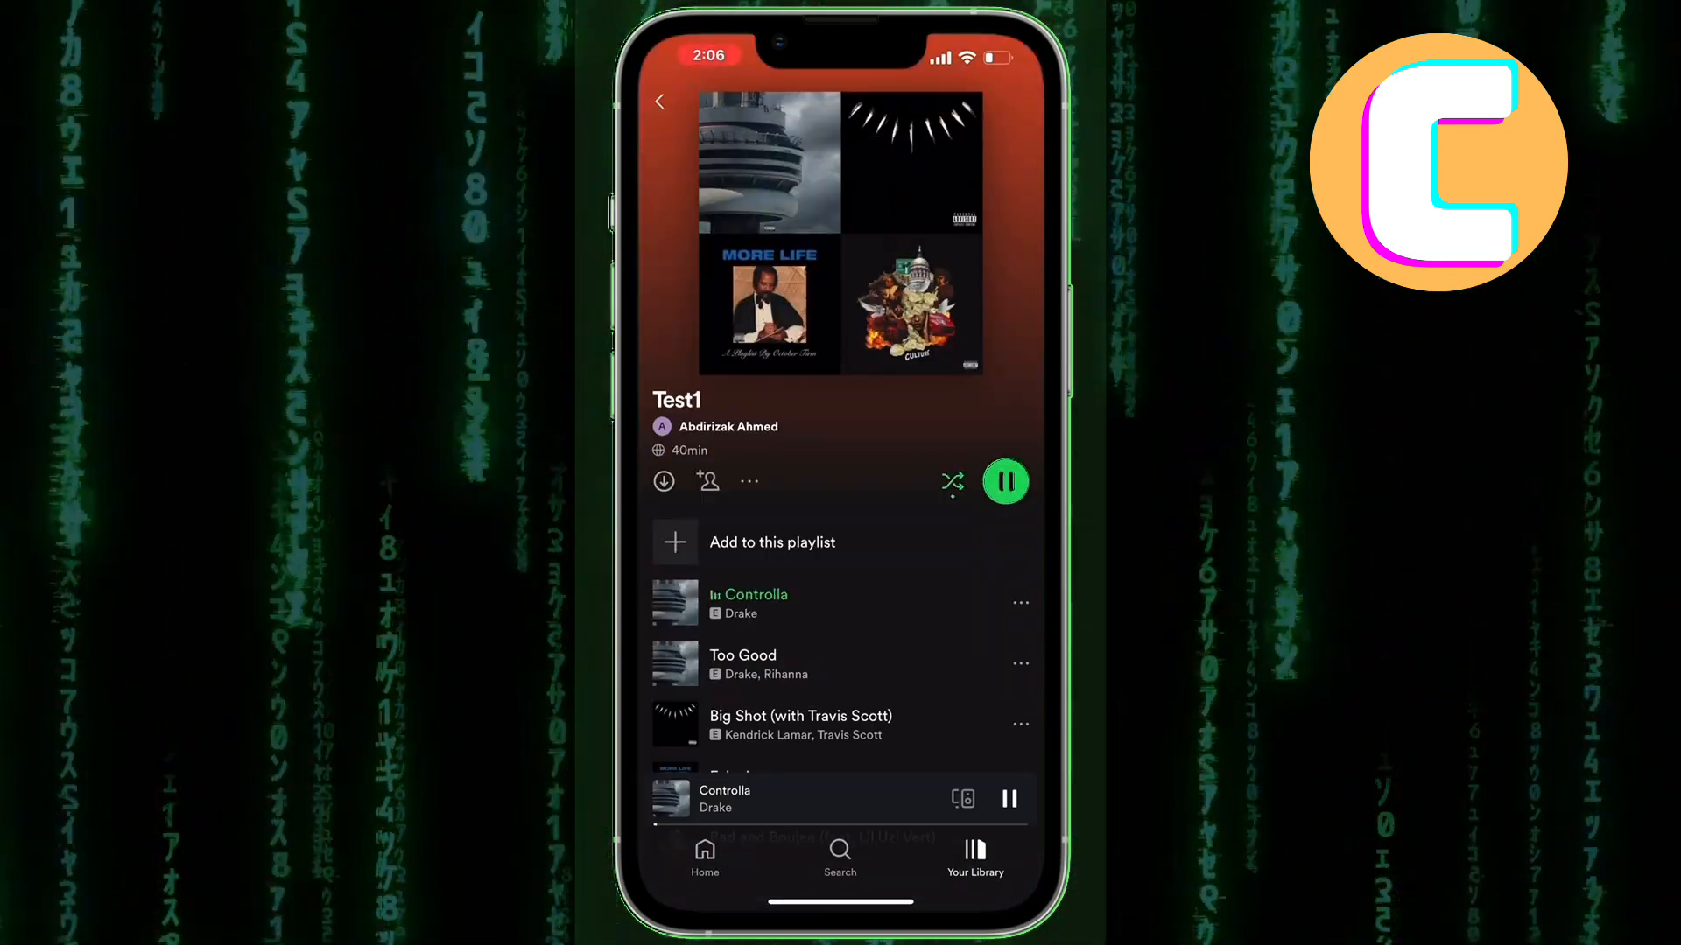
Pause playback of Controlla on the Test1 playlist page.
left_click(1010, 798)
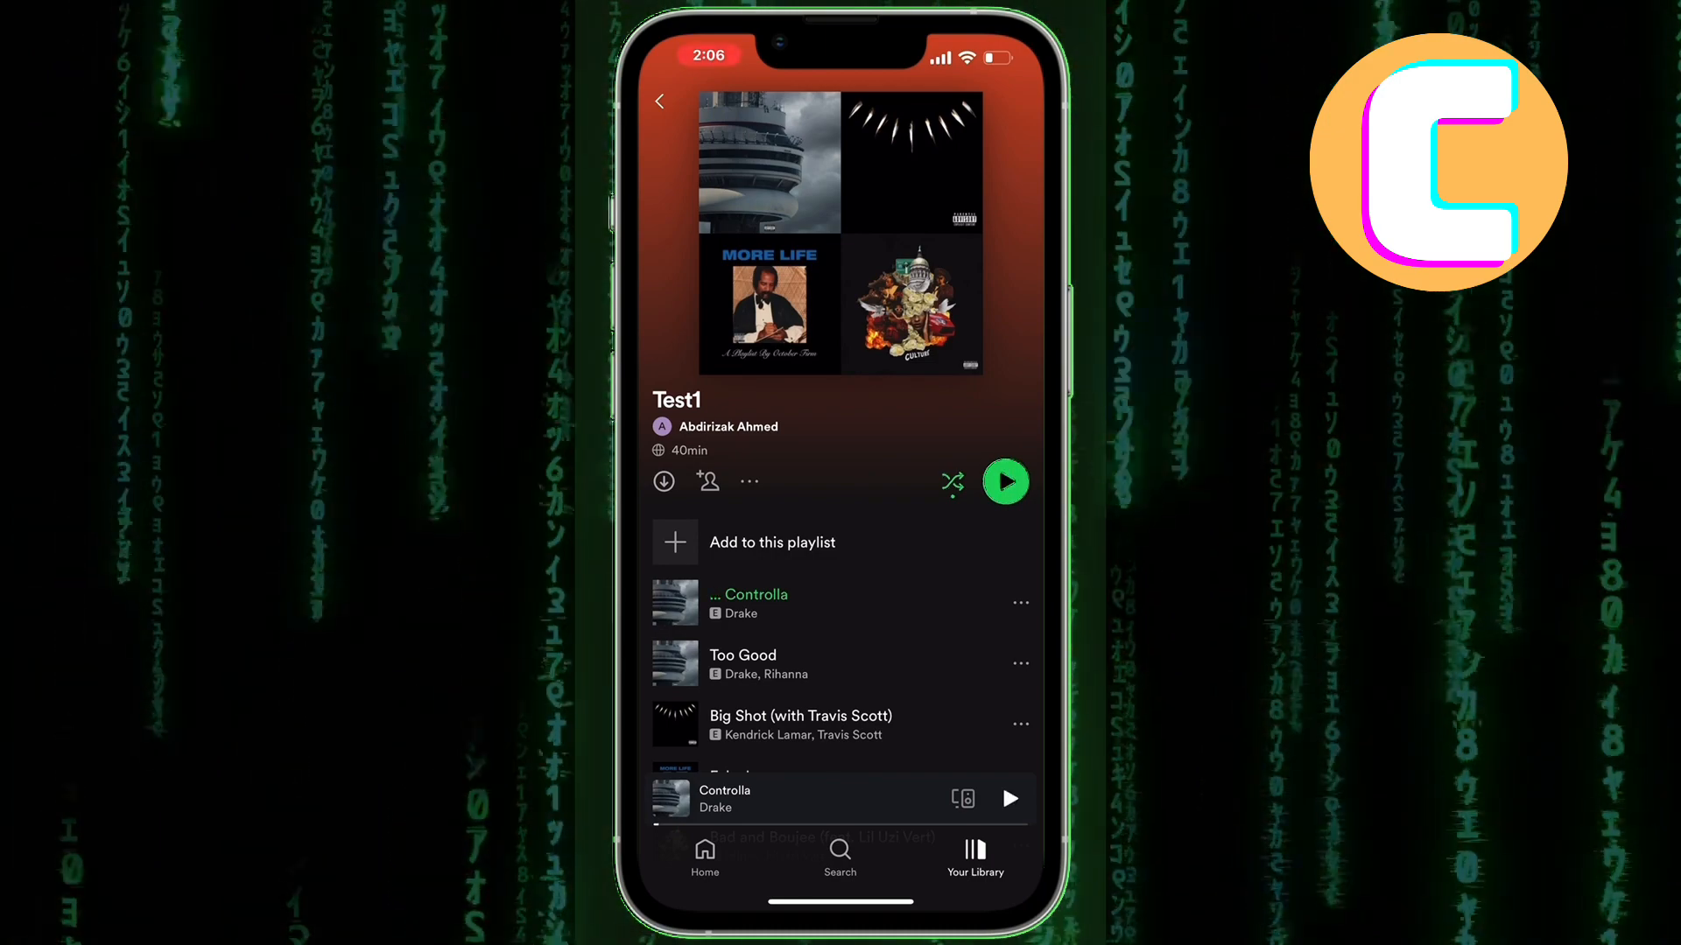